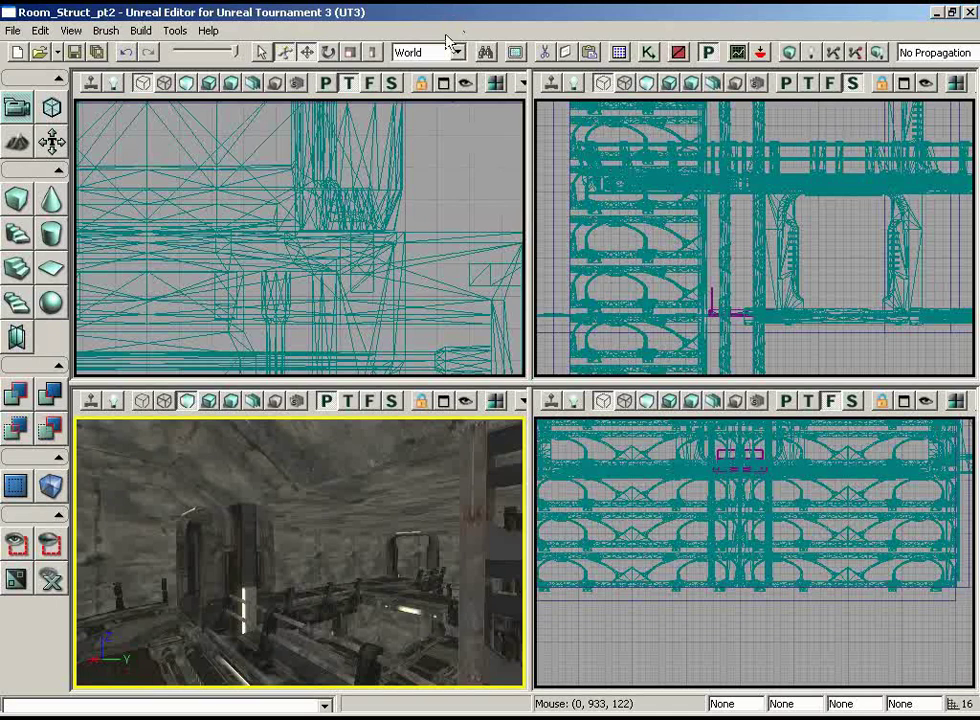
Examine the room and locate the lift platform with its surrounding vertical columns
{"action": "right_click_drag", "start_coordinate": [300, 520], "coordinate": [504, 451]}
{"action": "left_click_drag", "start_coordinate": [504, 451], "coordinate": [360, 527]}
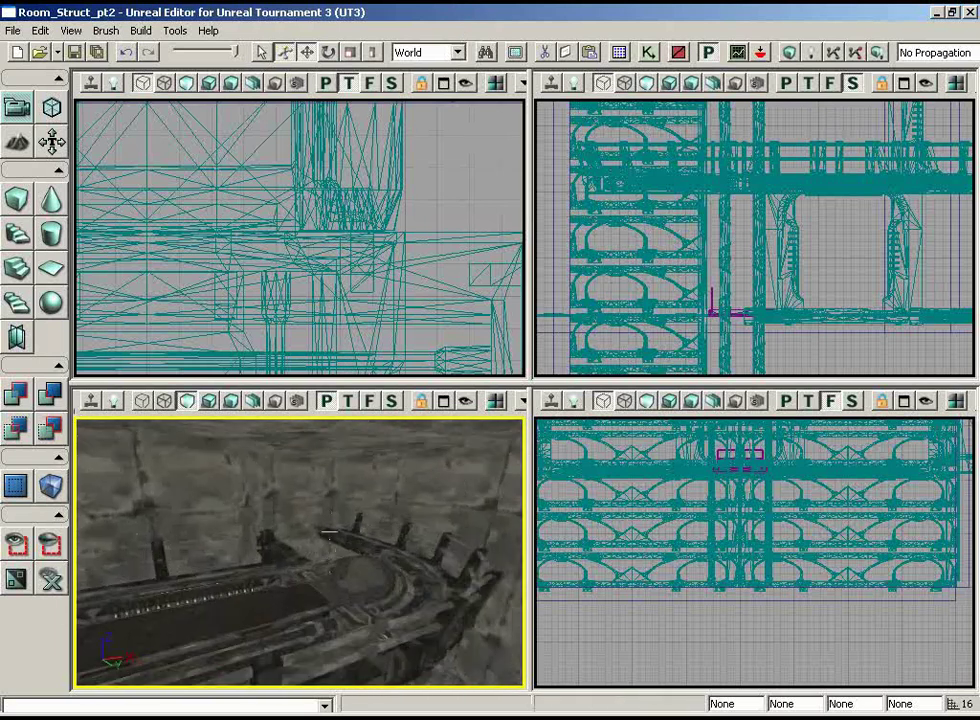
{"action": "left_click_drag", "start_coordinate": [319, 574], "coordinate": [335, 625]}
{"action": "mouse_move", "coordinate": [382, 338]}
{"action": "left_mouse_down"}
{"action": "mouse_move", "coordinate": [384, 424]}
{"action": "mouse_move", "coordinate": [396, 338]}
{"action": "left_mouse_up"}
{"action": "scroll", "coordinate": [382, 338], "scroll_direction": "down", "scroll_amount": 5}
{"action": "right_click_drag", "start_coordinate": [371, 600], "coordinate": [490, 606]}
{"action": "left_click_drag", "start_coordinate": [371, 602], "coordinate": [262, 424]}
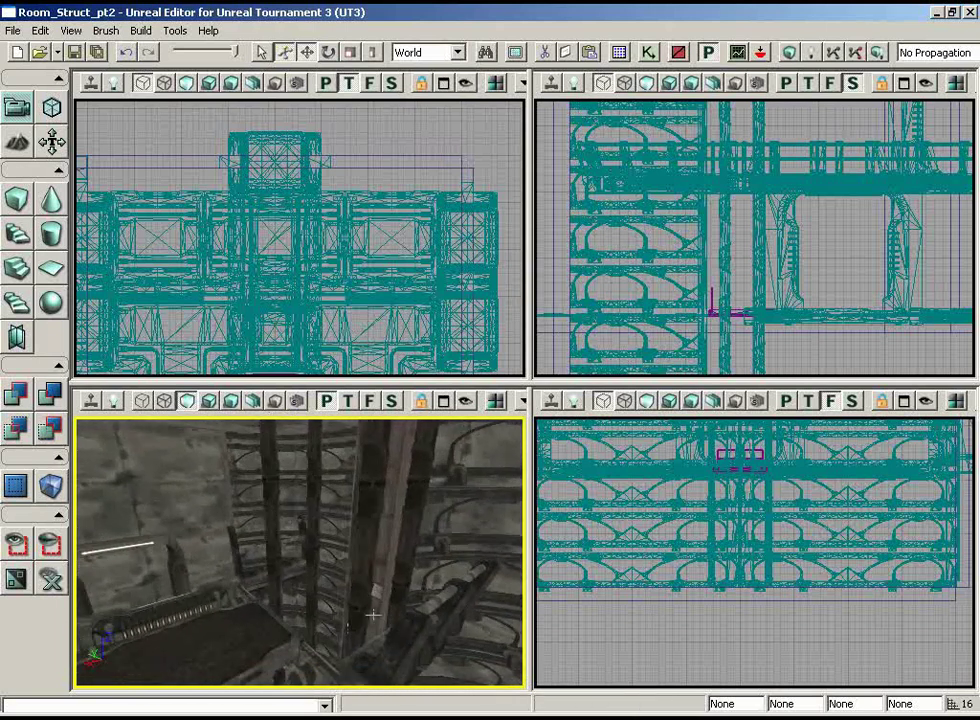
{"action": "right_click_drag", "start_coordinate": [364, 517], "coordinate": [325, 639]}
{"action": "right_click_drag", "start_coordinate": [402, 283], "coordinate": [370, 377]}
{"action": "scroll", "coordinate": [256, 293], "scroll_direction": "up", "scroll_amount": 8}
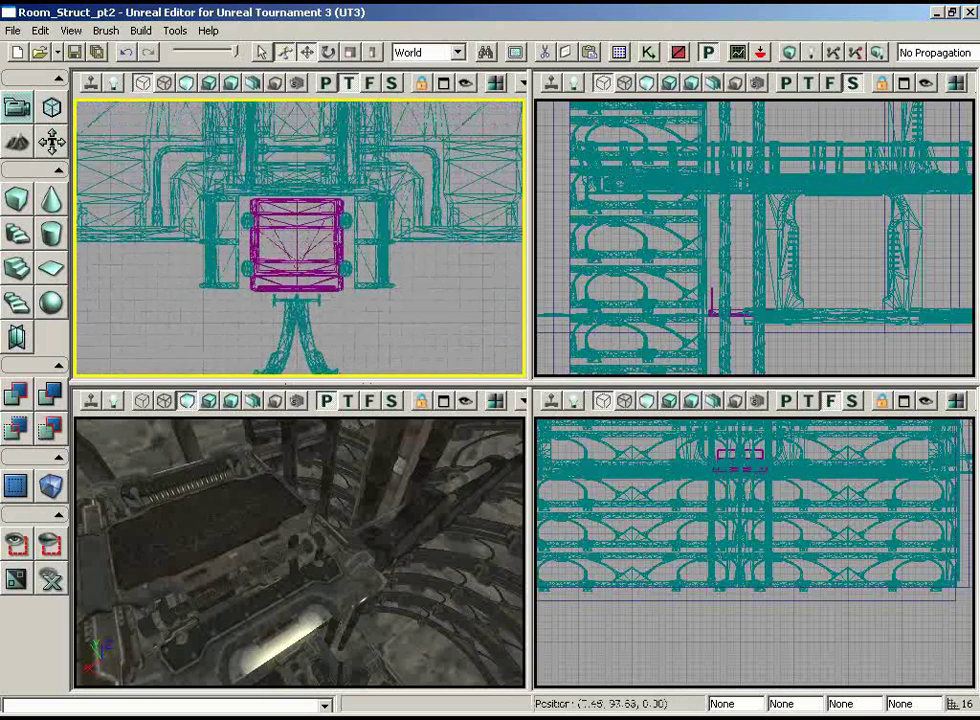
{"action": "scroll", "coordinate": [256, 293], "scroll_direction": "up", "scroll_amount": 4}
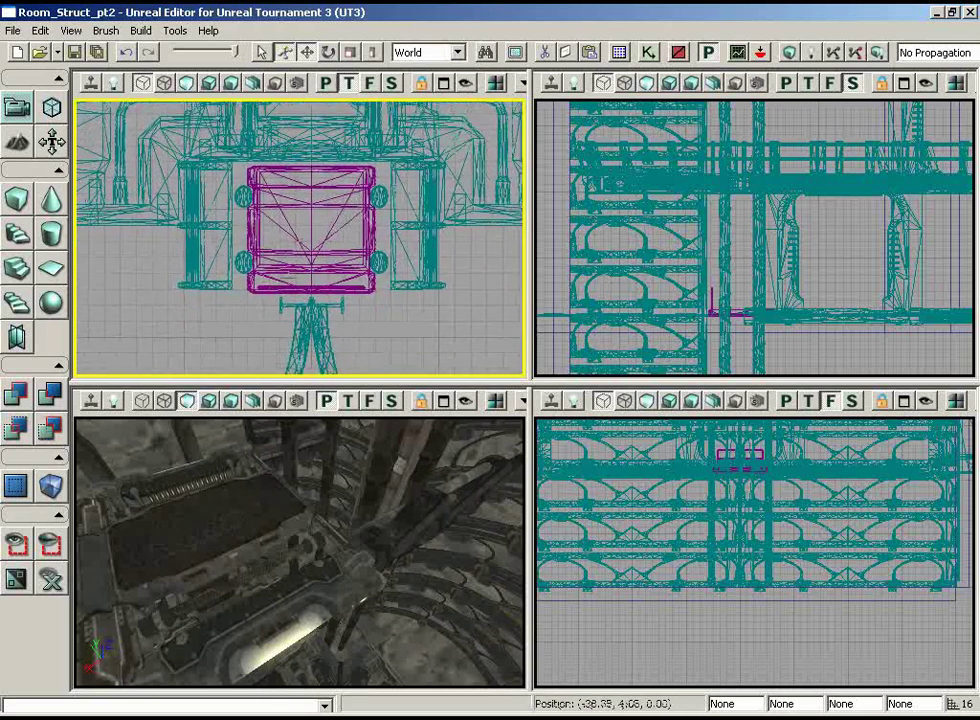
{"action": "right_click_drag", "start_coordinate": [386, 530], "coordinate": [386, 457]}
{"action": "left_click_drag", "start_coordinate": [374, 566], "coordinate": [397, 548]}
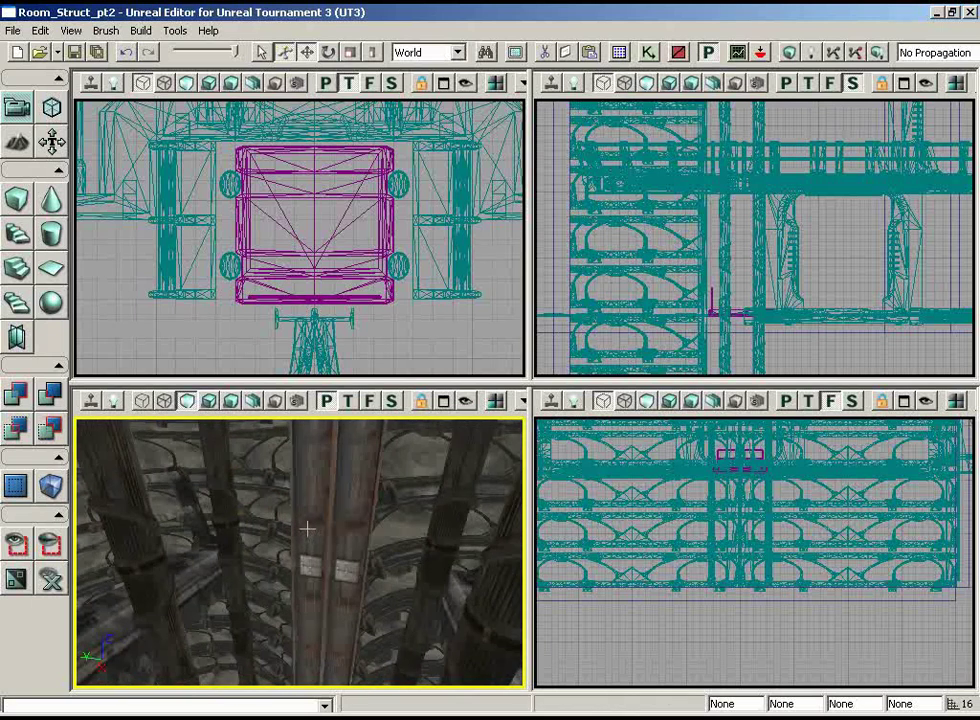
Box-select the entire lift assembly, including the platform, four corner columns and rear support rail
{"action": "mouse_move", "coordinate": [322, 225]}
{"action": "left_mouse_down"}
{"action": "mouse_move", "coordinate": [310, 226]}
{"action": "mouse_move", "coordinate": [314, 203]}
{"action": "mouse_move", "coordinate": [311, 226]}
{"action": "mouse_move", "coordinate": [297, 233]}
{"action": "left_mouse_up"}
{"action": "scroll", "coordinate": [310, 226], "scroll_direction": "up", "scroll_amount": 2}
{"action": "scroll", "coordinate": [308, 231], "scroll_direction": "up", "scroll_amount": 1}
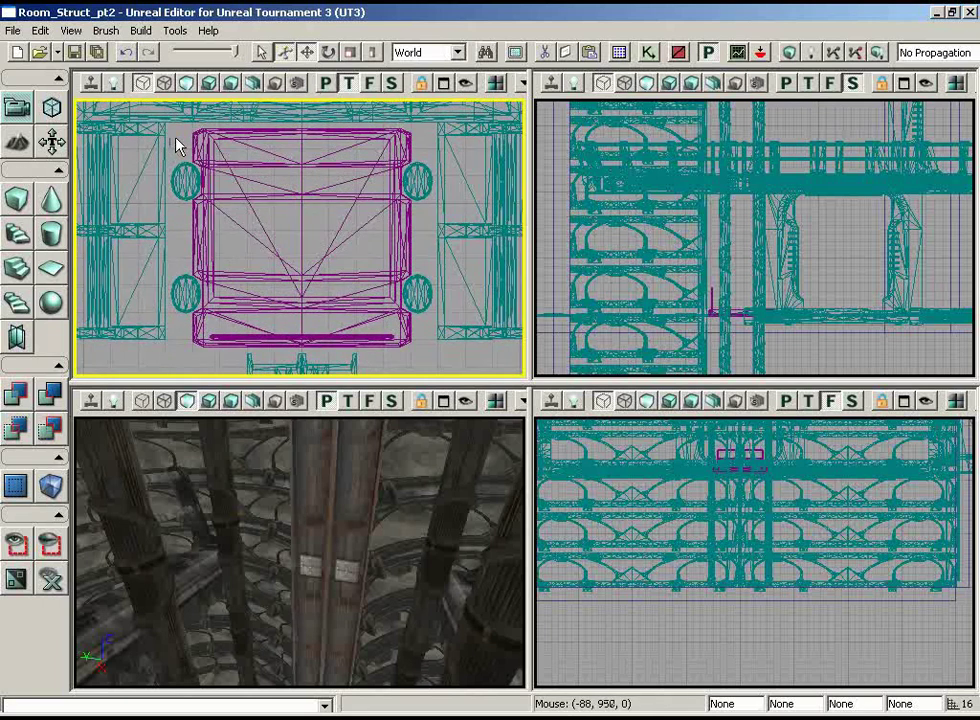
{"action": "left_click_drag", "start_coordinate": [175, 137], "coordinate": [355, 160], "text": "ctrl+alt"}
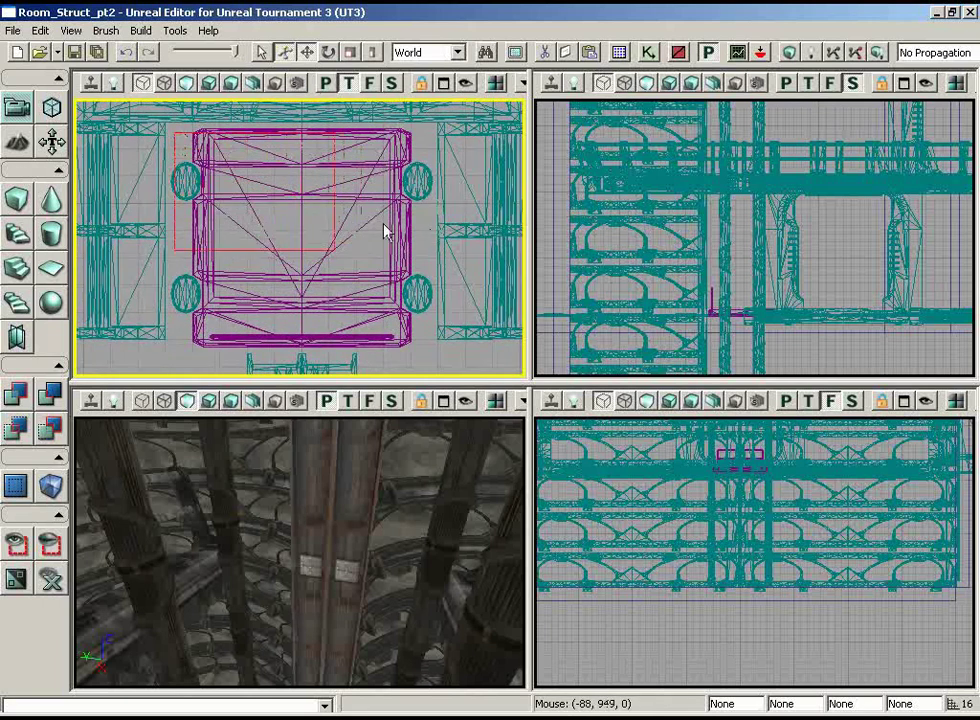
{"action": "left_click_drag", "start_coordinate": [498, 333], "coordinate": [498, 342], "text": "ctrl+alt"}
{"action": "left_click_drag", "start_coordinate": [175, 137], "coordinate": [173, 5]}
Duplicate the selected lift assembly and place the copy over the gridded floor at the opposite end of the structure
{"action": "scroll", "coordinate": [175, 137], "scroll_direction": "down", "scroll_amount": 3}
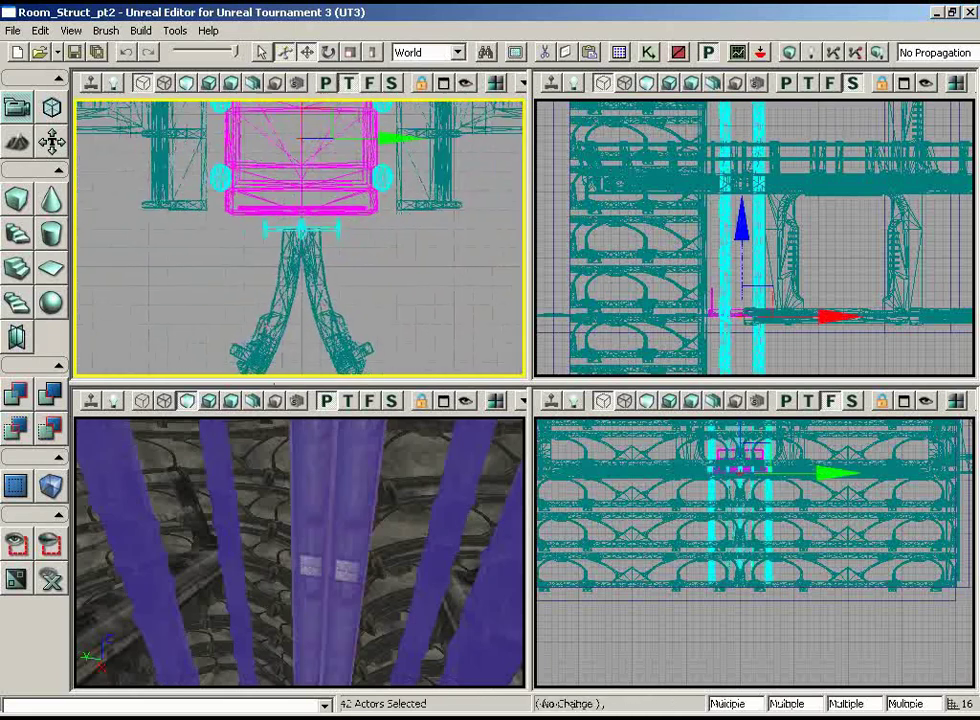
{"action": "left_click_drag", "start_coordinate": [332, 289], "coordinate": [332, 297]}
{"action": "left_click_drag", "start_coordinate": [418, 254], "coordinate": [101, 101]}
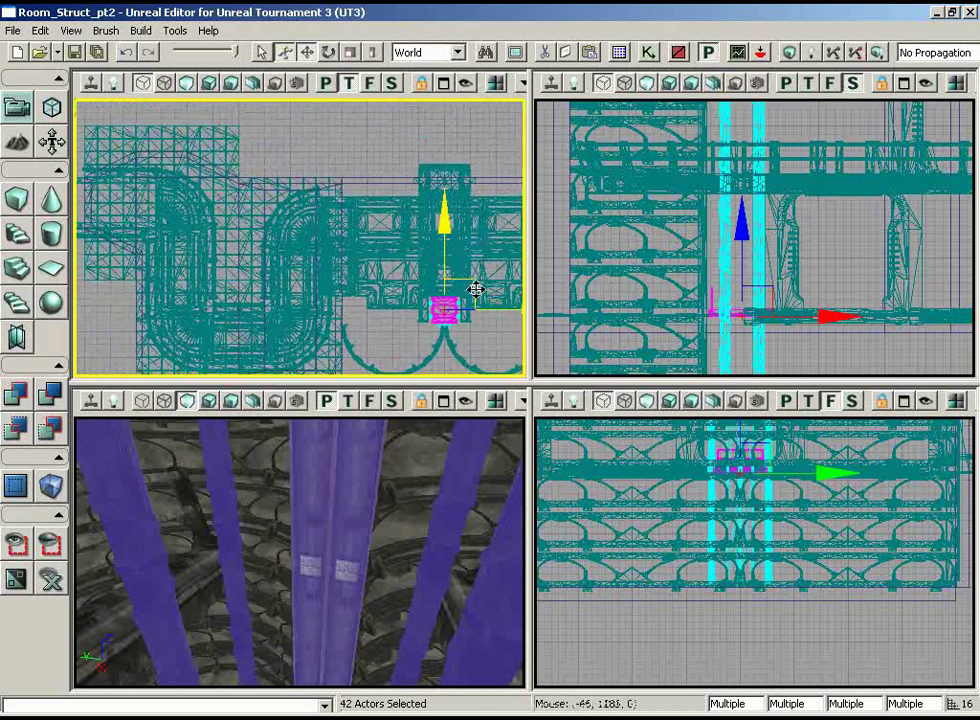
{"action": "left_click_drag", "start_coordinate": [475, 289], "coordinate": [444, 291]}
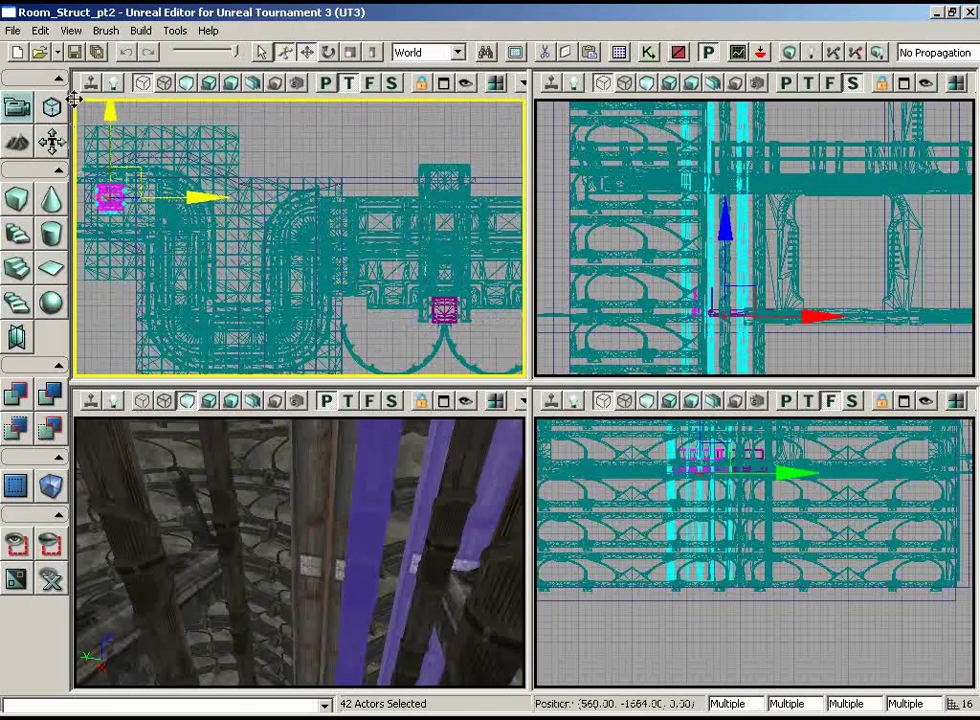
{"action": "left_click_drag", "start_coordinate": [300, 545], "coordinate": [200, 400]}
{"action": "right_click_drag", "start_coordinate": [200, 400], "coordinate": [368, 387]}
{"action": "left_click_drag", "start_coordinate": [231, 216], "coordinate": [75, 280]}
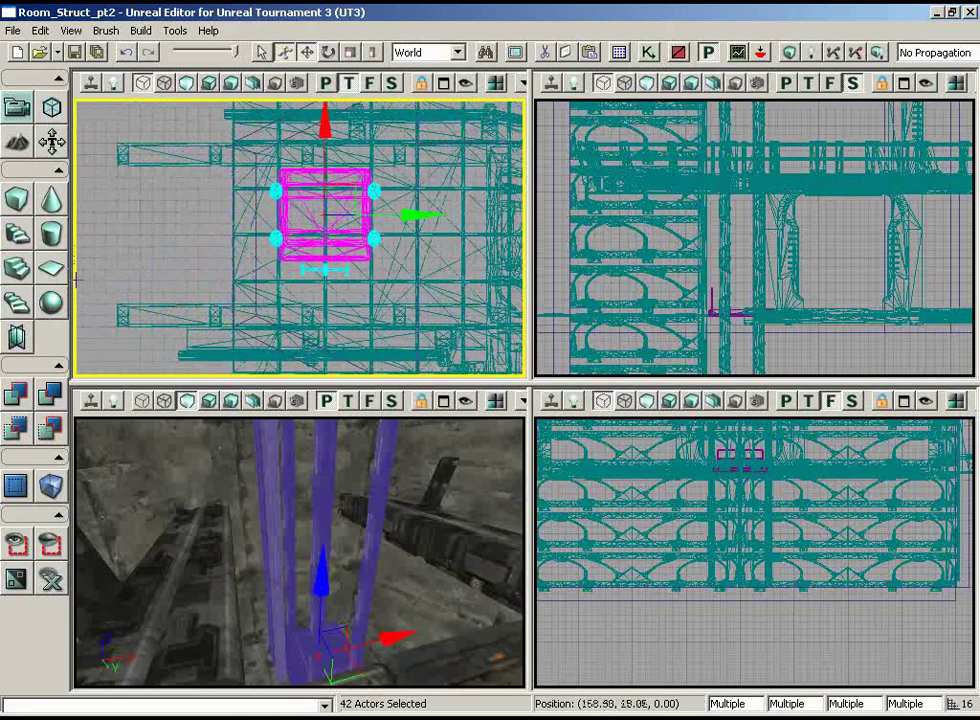
Rotate the duplicated lift assembly 90 degrees clockwise in plan so its rear rail faces the outer wall
{"action": "mouse_move", "coordinate": [413, 197]}
{"action": "left_mouse_down"}
{"action": "mouse_move", "coordinate": [521, 227]}
{"action": "mouse_move", "coordinate": [524, 201]}
{"action": "mouse_move", "coordinate": [495, 193]}
{"action": "left_mouse_up"}
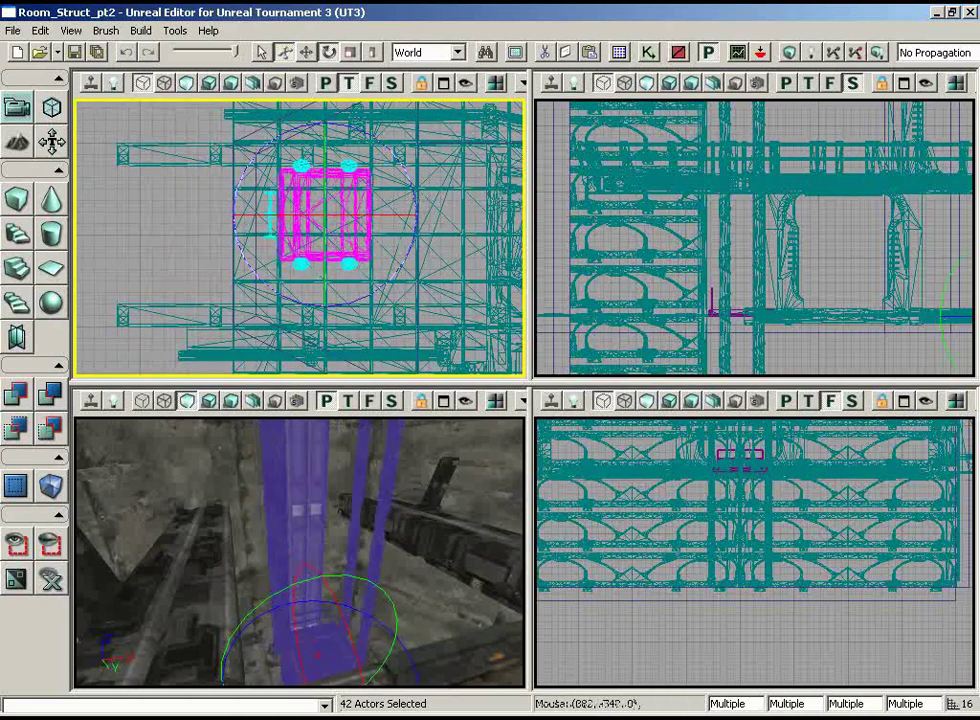
{"action": "left_click_drag", "start_coordinate": [127, 177], "coordinate": [91, 119]}
{"action": "scroll", "coordinate": [129, 184], "scroll_direction": "up", "scroll_amount": 1}
{"action": "key", "text": "space"}
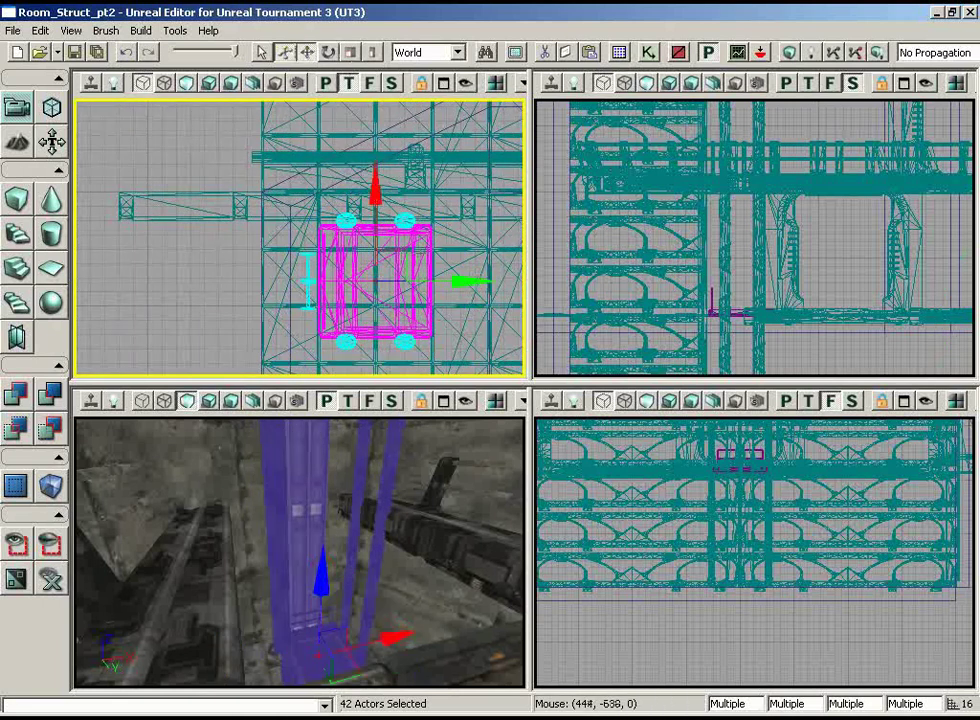
Shift the duplicated lift assembly sideways so its platform lies near the floor grid beams in the top view
{"action": "left_click_drag", "start_coordinate": [411, 269], "coordinate": [403, 260]}
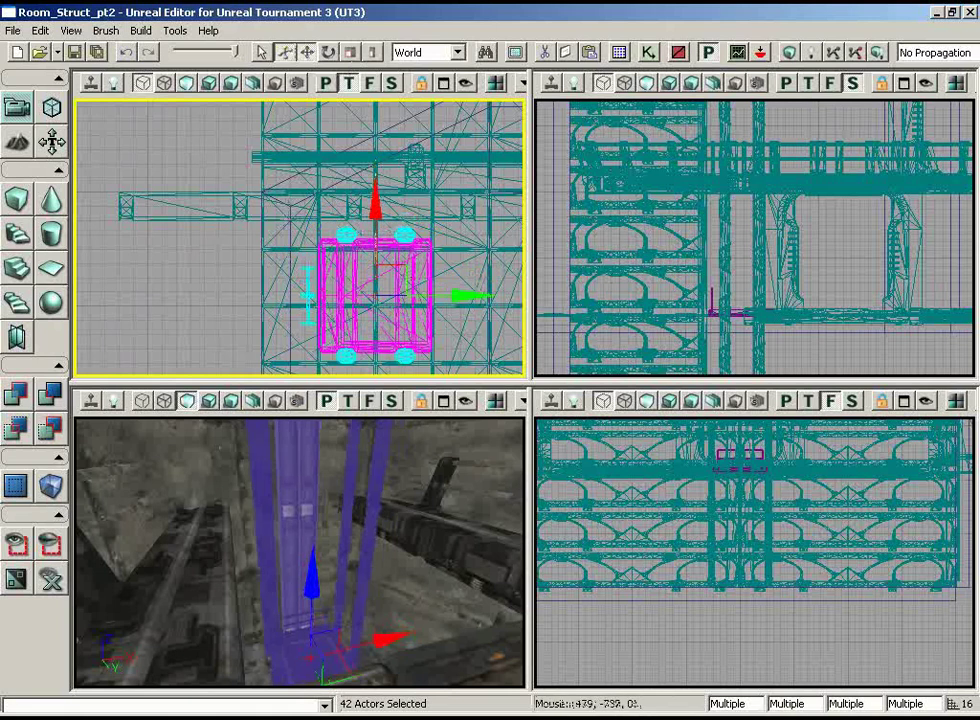
{"action": "right_click_drag", "start_coordinate": [362, 545], "coordinate": [461, 453]}
{"action": "left_click_drag", "start_coordinate": [461, 453], "coordinate": [372, 474]}
{"action": "left_click_drag", "start_coordinate": [371, 290], "coordinate": [467, 323]}
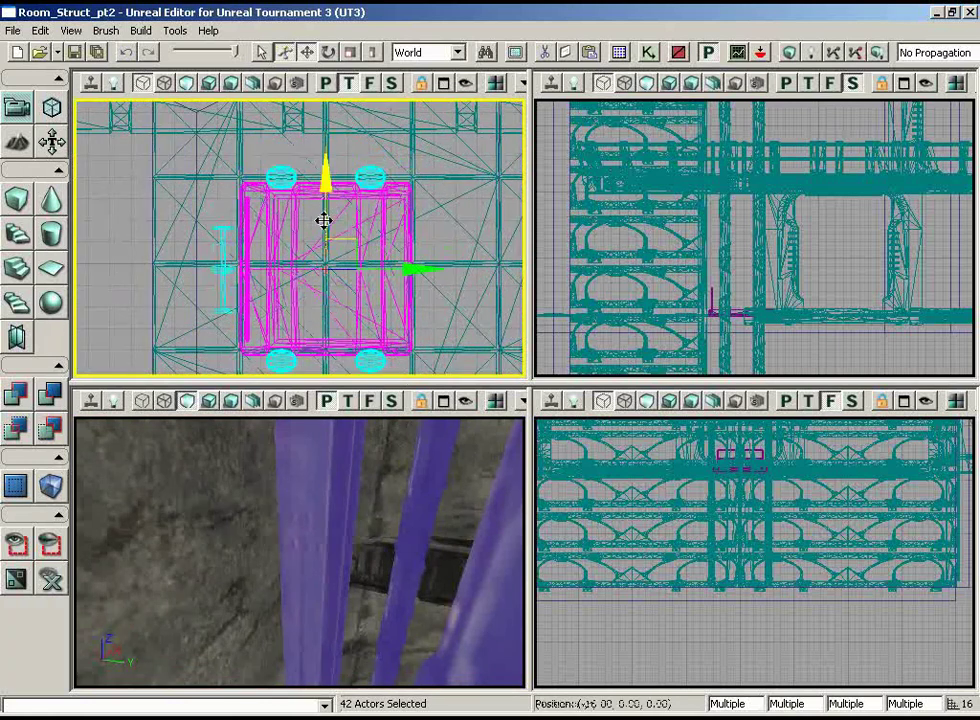
{"action": "mouse_move", "coordinate": [322, 234]}
{"action": "left_mouse_down"}
{"action": "mouse_move", "coordinate": [315, 243]}
{"action": "mouse_move", "coordinate": [314, 214]}
{"action": "left_mouse_up"}
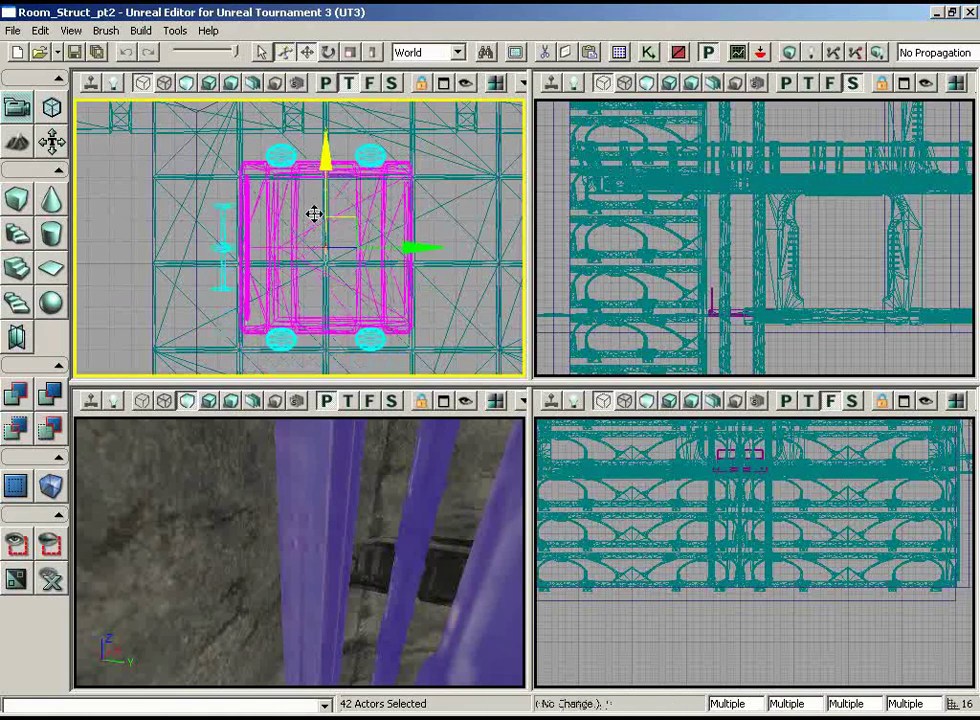
Set the drag grid to 2 and fine-tune the lift assembly's position so the platform centers on the floor beam
{"action": "left_click", "coordinate": [71, 30]}
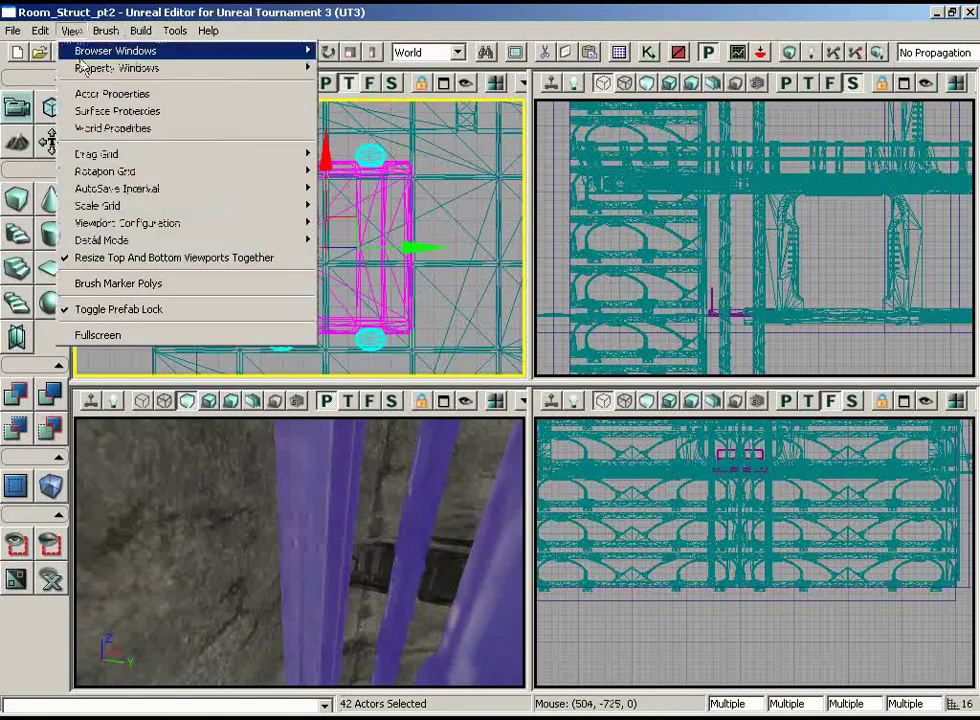
{"action": "mouse_move", "coordinate": [186, 160]}
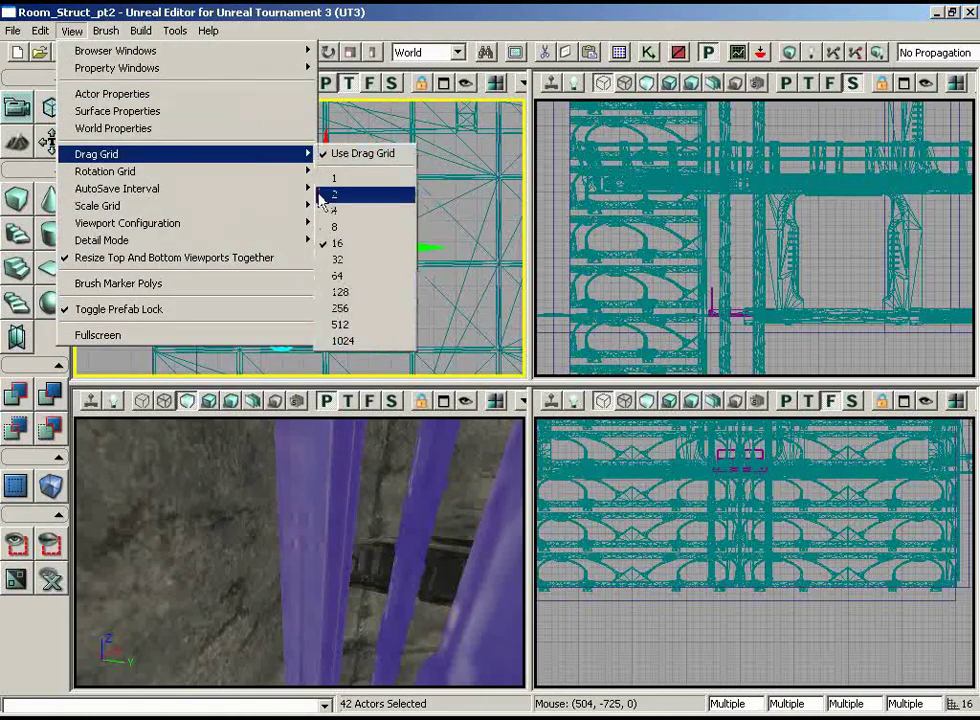
{"action": "left_click", "coordinate": [345, 194]}
{"action": "right_click_drag", "start_coordinate": [335, 177], "coordinate": [419, 174]}
{"action": "left_click_drag", "start_coordinate": [433, 160], "coordinate": [428, 187]}
{"action": "right_click_drag", "start_coordinate": [190, 292], "coordinate": [246, 320]}
{"action": "scroll", "coordinate": [248, 300], "scroll_direction": "down", "scroll_amount": 1}
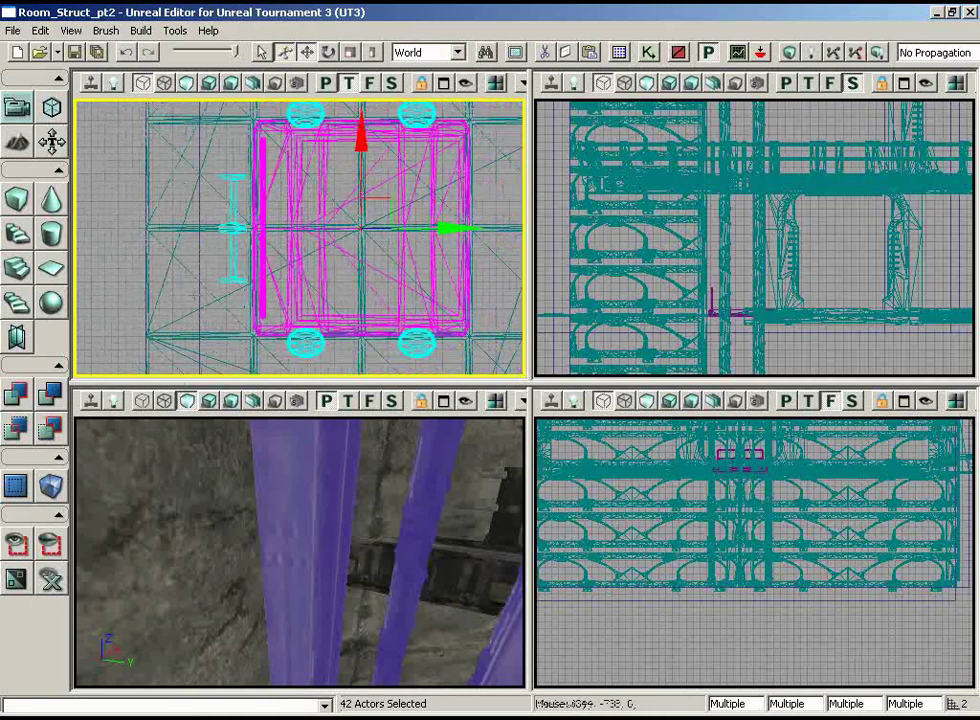
{"action": "left_click_drag", "start_coordinate": [430, 233], "coordinate": [424, 226]}
Check the duplicated lift's fit against the wall and select only its platform
{"action": "mouse_move", "coordinate": [330, 480]}
{"action": "right_mouse_down"}
{"action": "mouse_move", "coordinate": [271, 540]}
{"action": "mouse_move", "coordinate": [287, 510]}
{"action": "mouse_move", "coordinate": [202, 498]}
{"action": "mouse_move", "coordinate": [227, 495]}
{"action": "right_mouse_up"}
{"action": "mouse_move", "coordinate": [486, 296]}
{"action": "right_mouse_down"}
{"action": "mouse_move", "coordinate": [526, 260]}
{"action": "mouse_move", "coordinate": [527, 184]}
{"action": "mouse_move", "coordinate": [175, 208]}
{"action": "mouse_move", "coordinate": [187, 272]}
{"action": "right_mouse_up"}
{"action": "scroll", "coordinate": [486, 300], "scroll_direction": "down", "scroll_amount": 2}
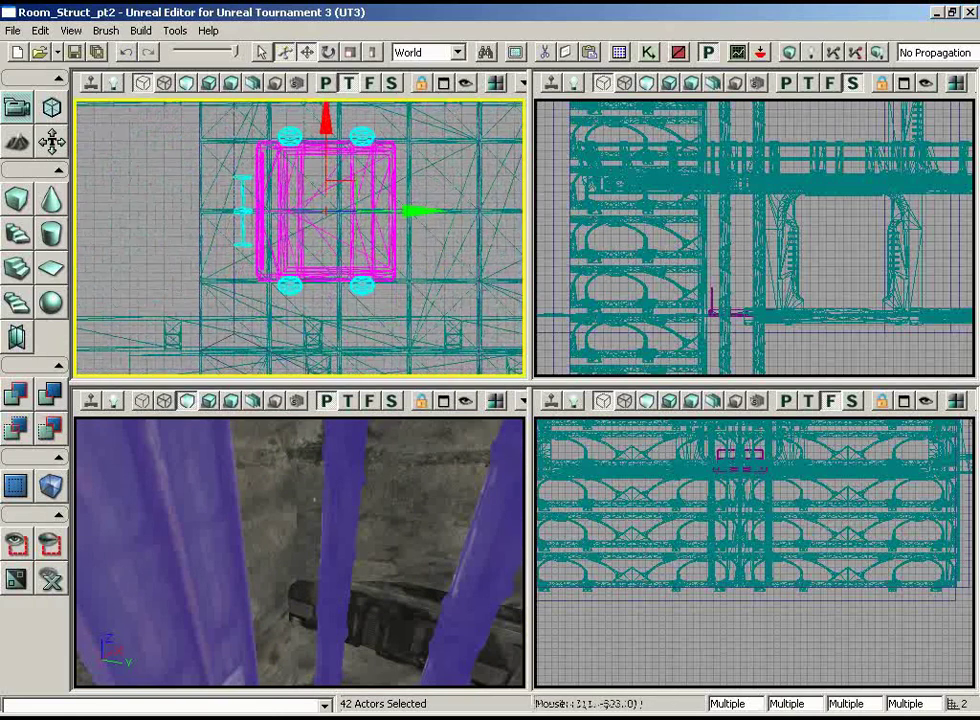
{"action": "right_click_drag", "start_coordinate": [413, 560], "coordinate": [372, 488]}
{"action": "left_click_drag", "start_coordinate": [410, 554], "coordinate": [219, 663]}
{"action": "right_click_drag", "start_coordinate": [219, 663], "coordinate": [212, 710]}
{"action": "left_click_drag", "start_coordinate": [212, 710], "coordinate": [168, 634]}
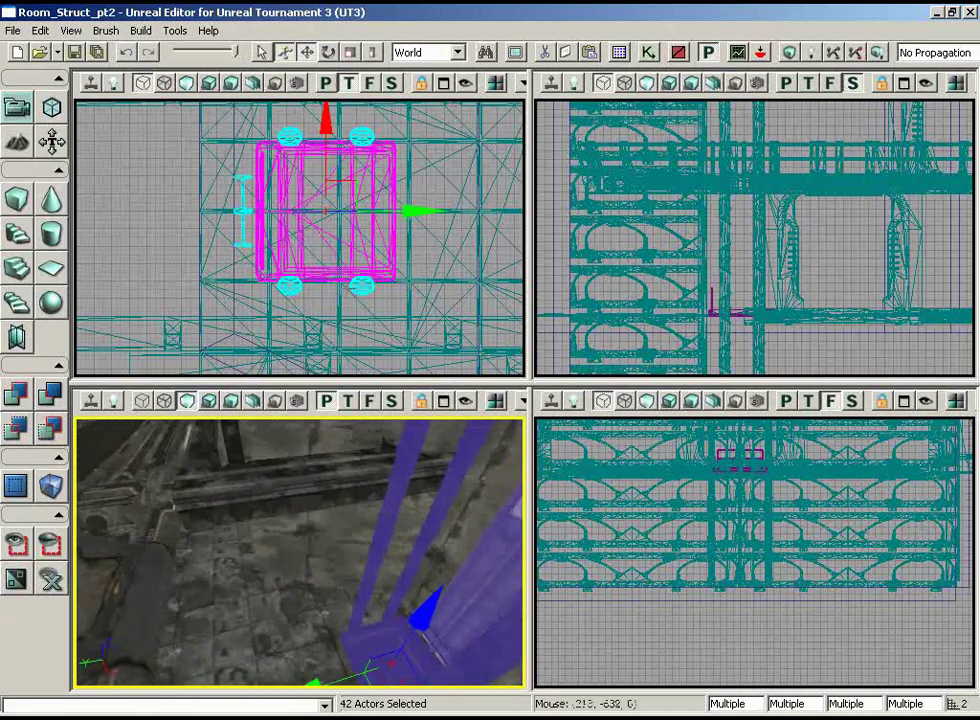
{"action": "left_click", "coordinate": [349, 652]}
Set the drag grid to 16 and align the lift platform to the grid
{"action": "left_click_drag", "start_coordinate": [710, 312], "coordinate": [726, 339]}
{"action": "left_click_drag", "start_coordinate": [755, 284], "coordinate": [738, 215]}
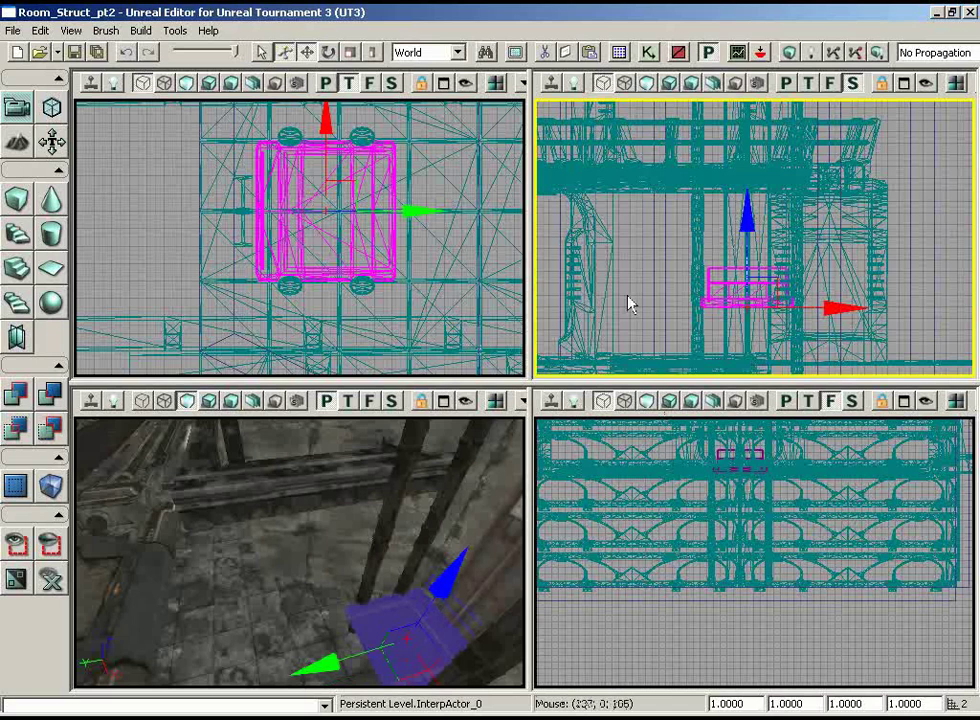
{"action": "scroll", "coordinate": [630, 305], "scroll_direction": "up", "scroll_amount": 8}
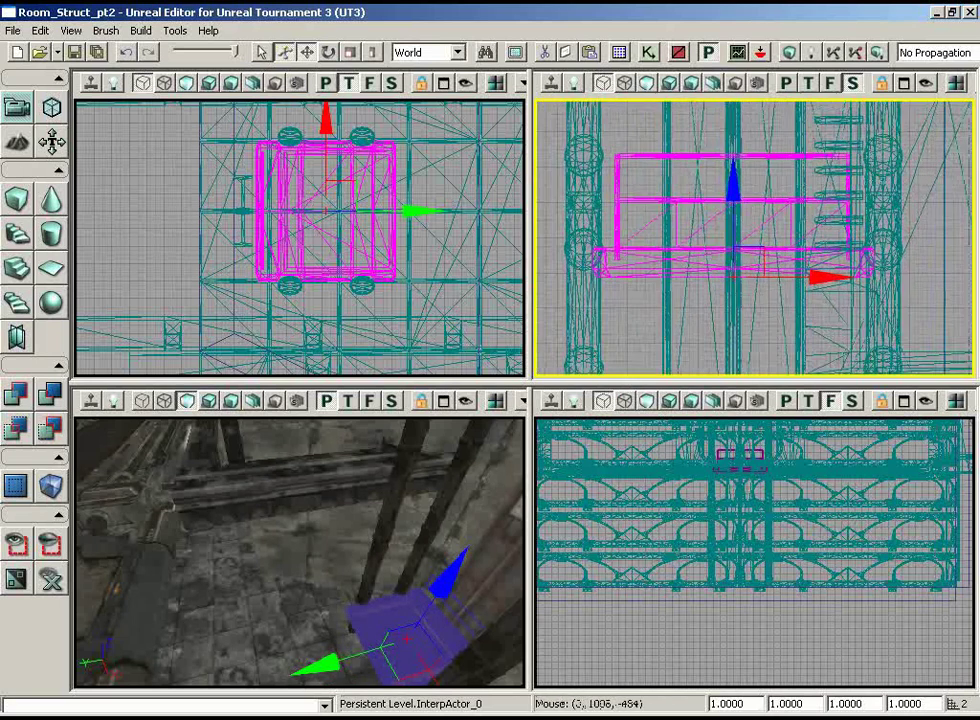
{"action": "left_click", "coordinate": [71, 31]}
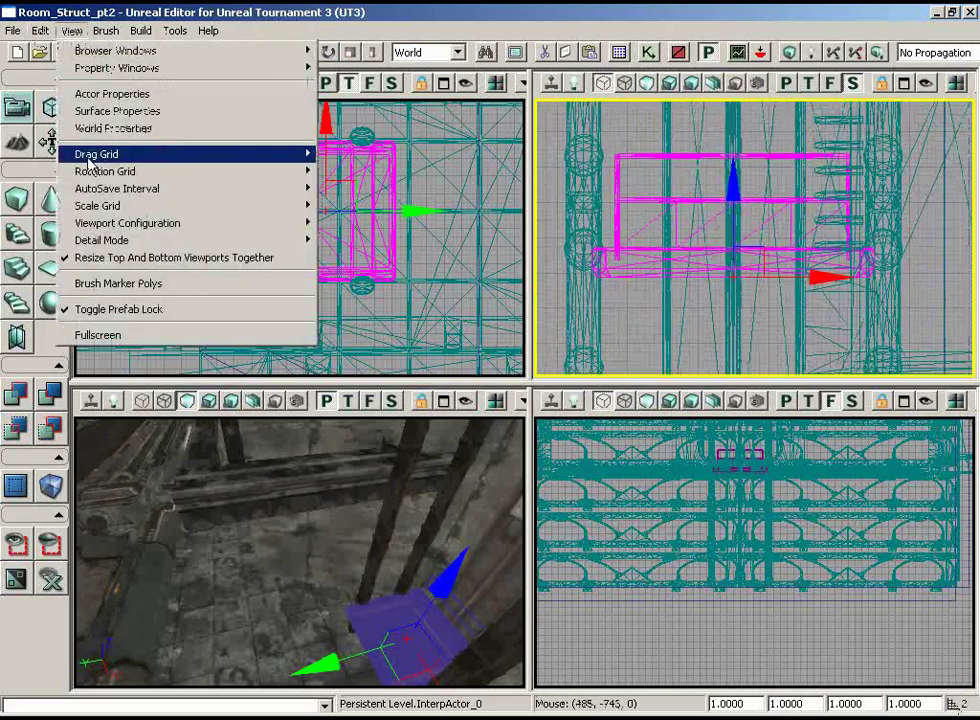
{"action": "mouse_move", "coordinate": [250, 154]}
{"action": "left_click", "coordinate": [338, 259]}
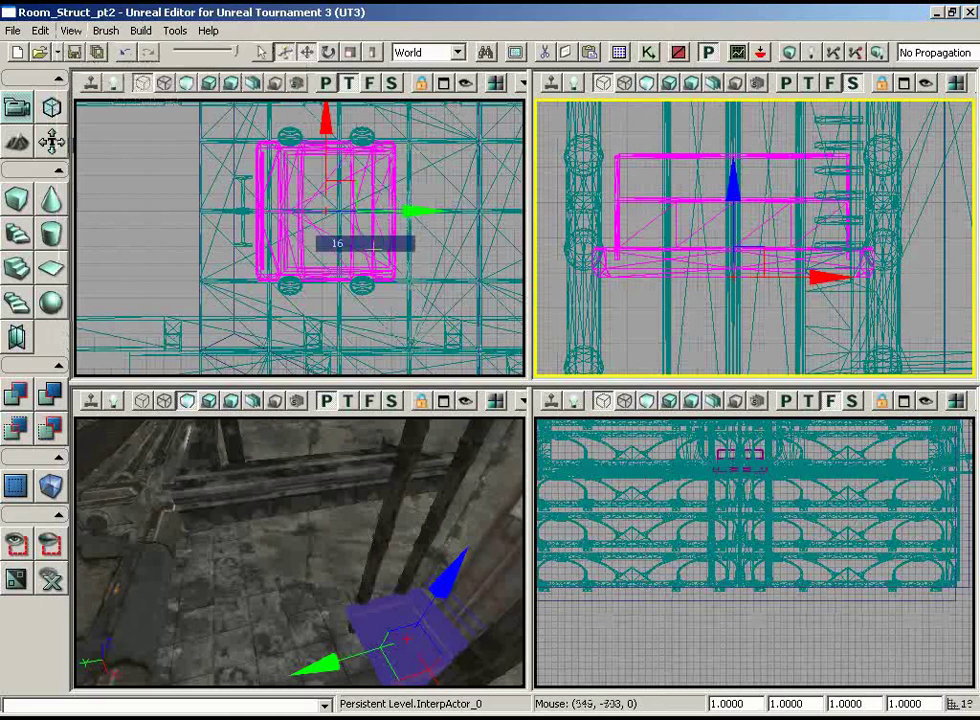
{"action": "scroll", "coordinate": [720, 250], "scroll_direction": "up", "scroll_amount": 5}
{"action": "mouse_move", "coordinate": [720, 213]}
{"action": "left_mouse_down"}
{"action": "mouse_move", "coordinate": [721, 100]}
{"action": "mouse_move", "coordinate": [714, 212]}
{"action": "left_mouse_up"}
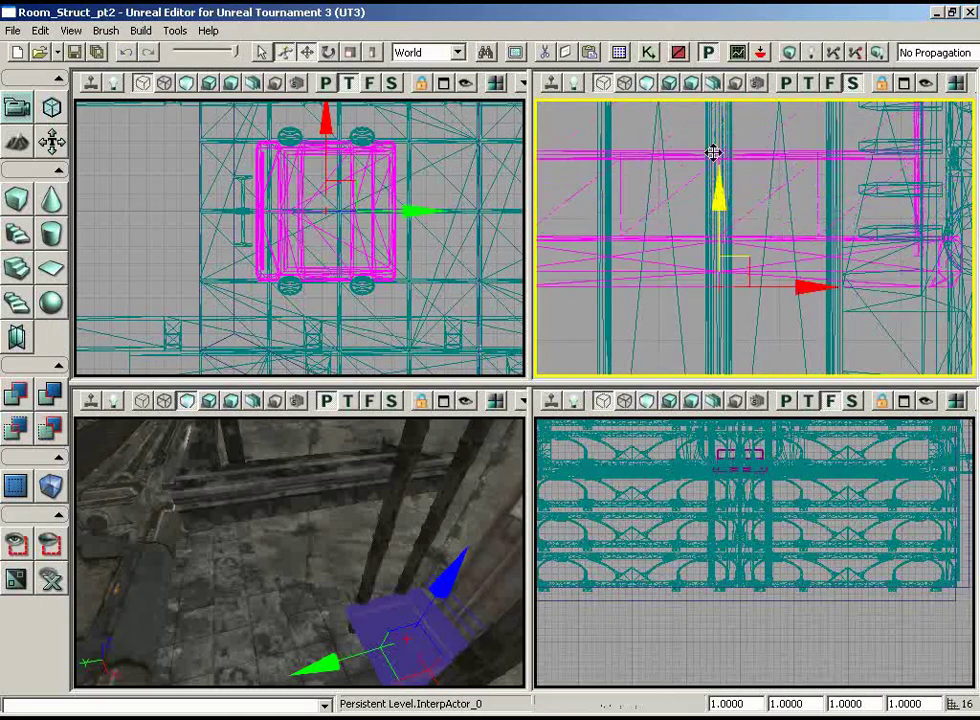
{"action": "right_click", "coordinate": [690, 237]}
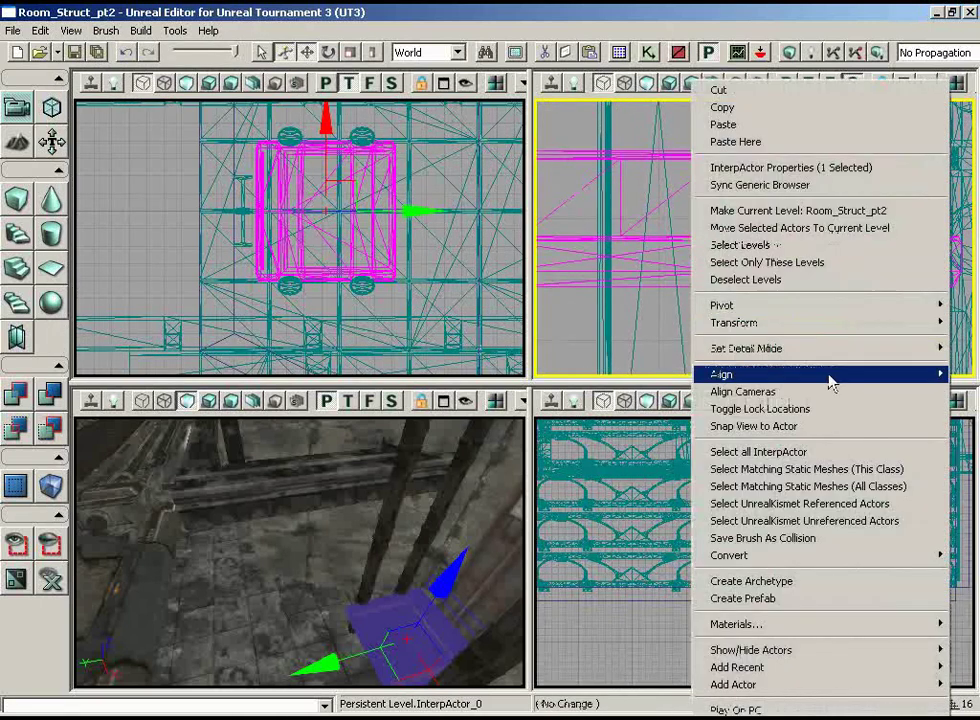
{"action": "mouse_move", "coordinate": [830, 381]}
{"action": "left_click", "coordinate": [621, 408]}
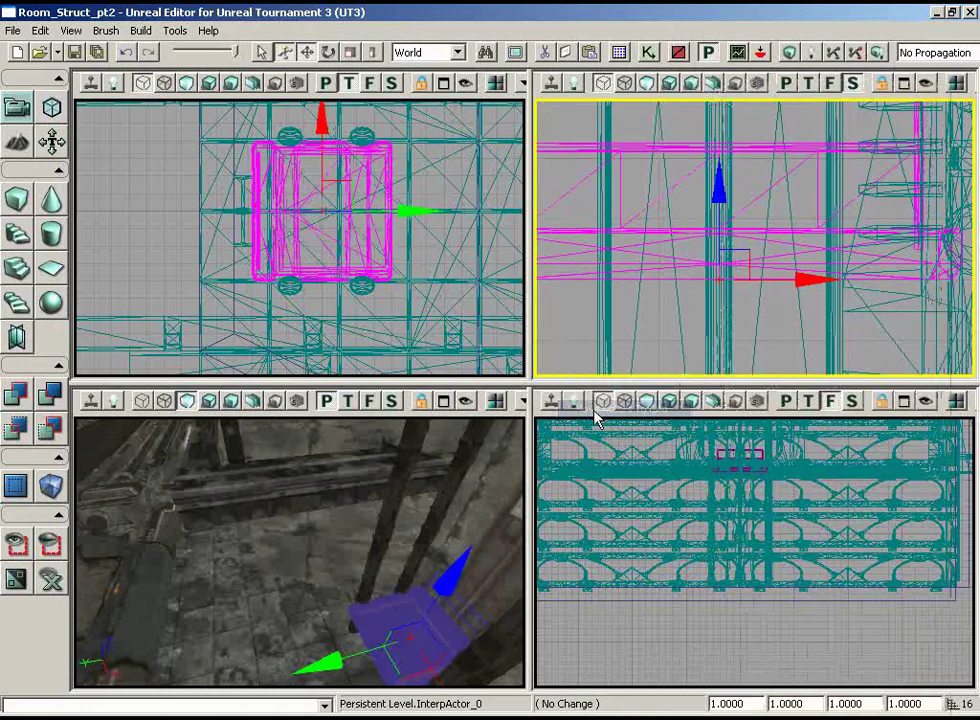
Set the drag grid to 1 and shift the platform horizontally back into line with its corner columns
{"action": "mouse_move", "coordinate": [773, 325]}
{"action": "right_mouse_down"}
{"action": "mouse_move", "coordinate": [766, 383]}
{"action": "mouse_move", "coordinate": [772, 324]}
{"action": "right_mouse_up"}
{"action": "right_click_drag", "start_coordinate": [416, 320], "coordinate": [416, 363]}
{"action": "scroll", "coordinate": [416, 364], "scroll_direction": "up", "scroll_amount": 6}
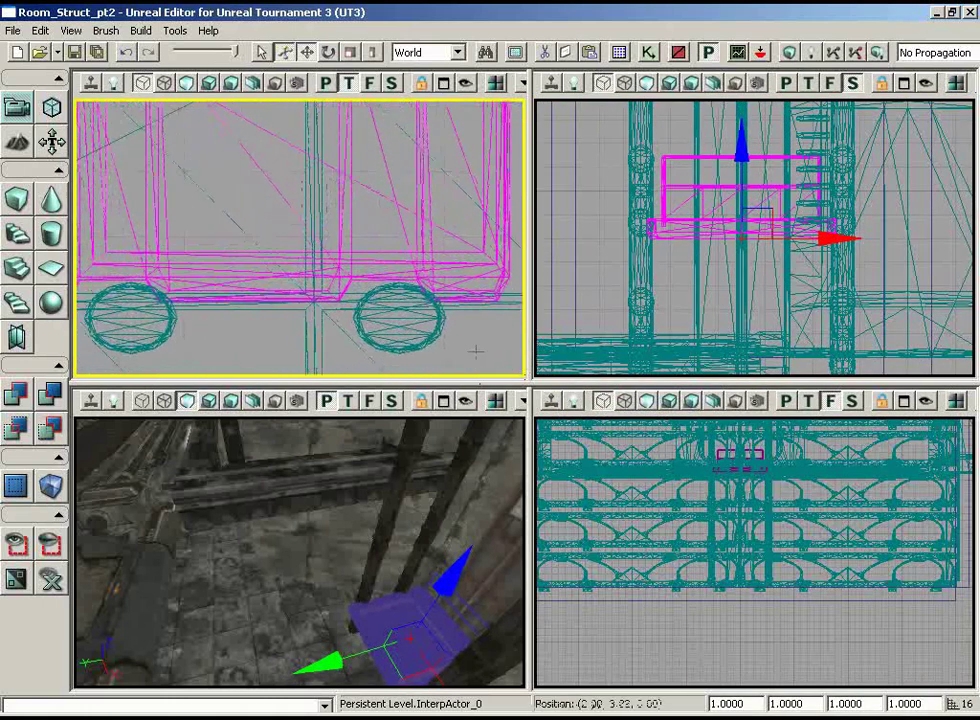
{"action": "scroll", "coordinate": [416, 320], "scroll_direction": "down", "scroll_amount": 5}
{"action": "right_click_drag", "start_coordinate": [416, 320], "coordinate": [395, 248]}
{"action": "right_click_drag", "start_coordinate": [238, 328], "coordinate": [259, 372]}
{"action": "left_click", "coordinate": [73, 31]}
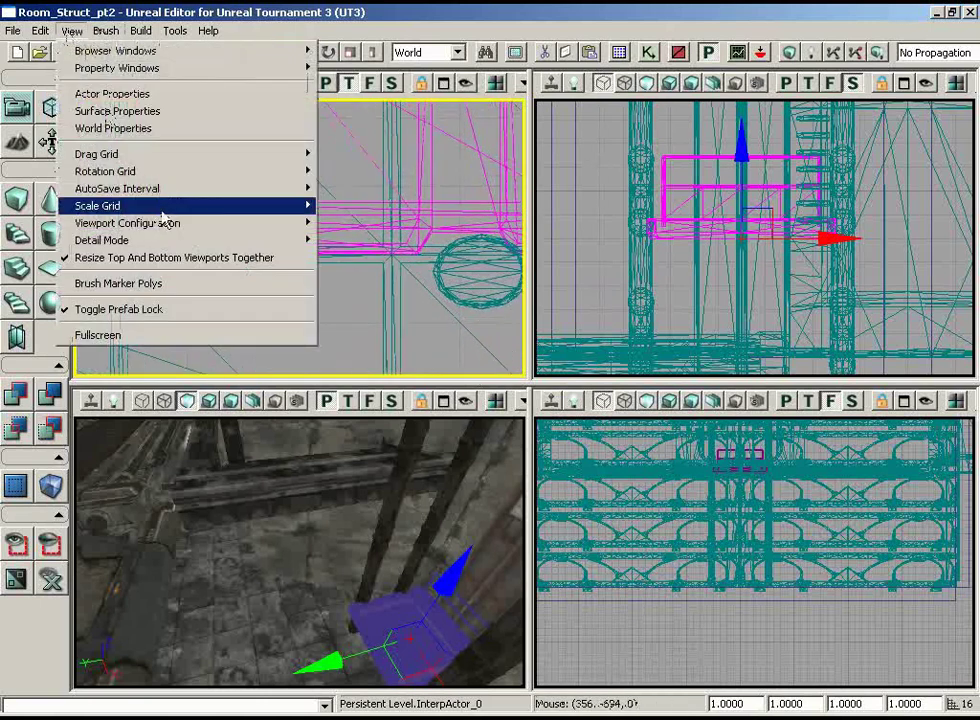
{"action": "mouse_move", "coordinate": [162, 158]}
{"action": "left_click", "coordinate": [358, 179]}
{"action": "right_click_drag", "start_coordinate": [353, 308], "coordinate": [389, 269]}
{"action": "left_click_drag", "start_coordinate": [360, 115], "coordinate": [372, 115]}
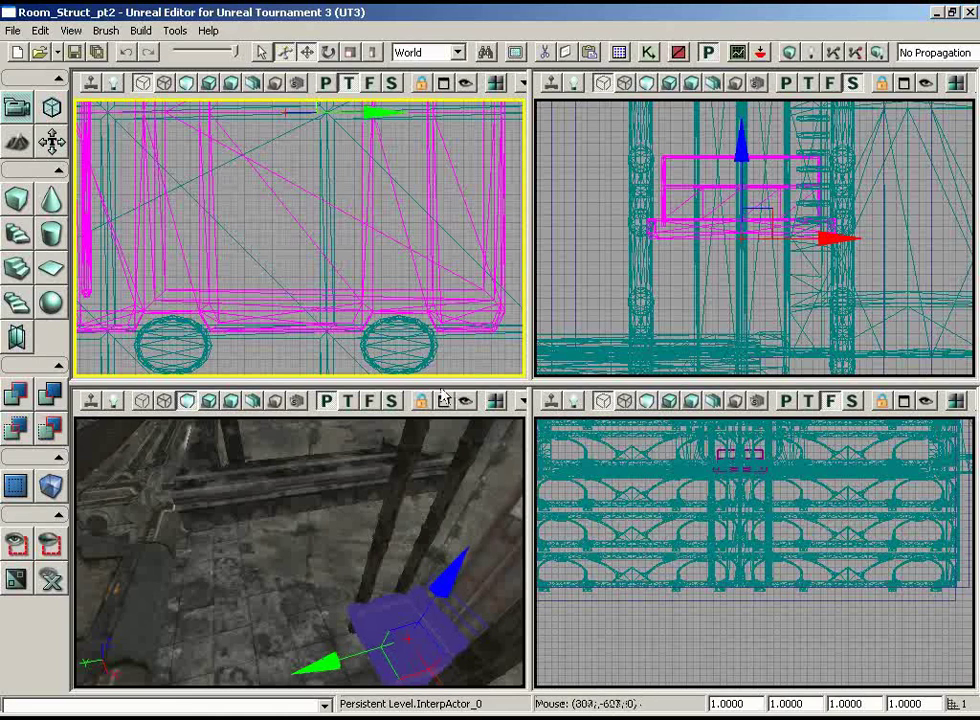
Set the drag grid to 16 and raise the lift platform to the level of the upper walkway
{"action": "left_click", "coordinate": [71, 30]}
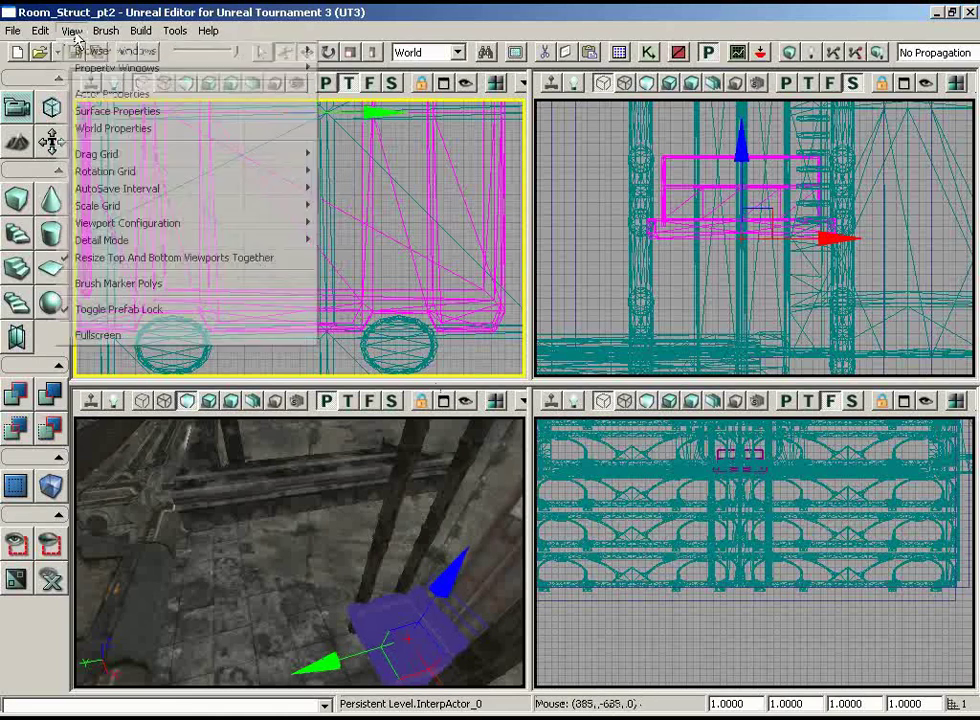
{"action": "mouse_move", "coordinate": [103, 163]}
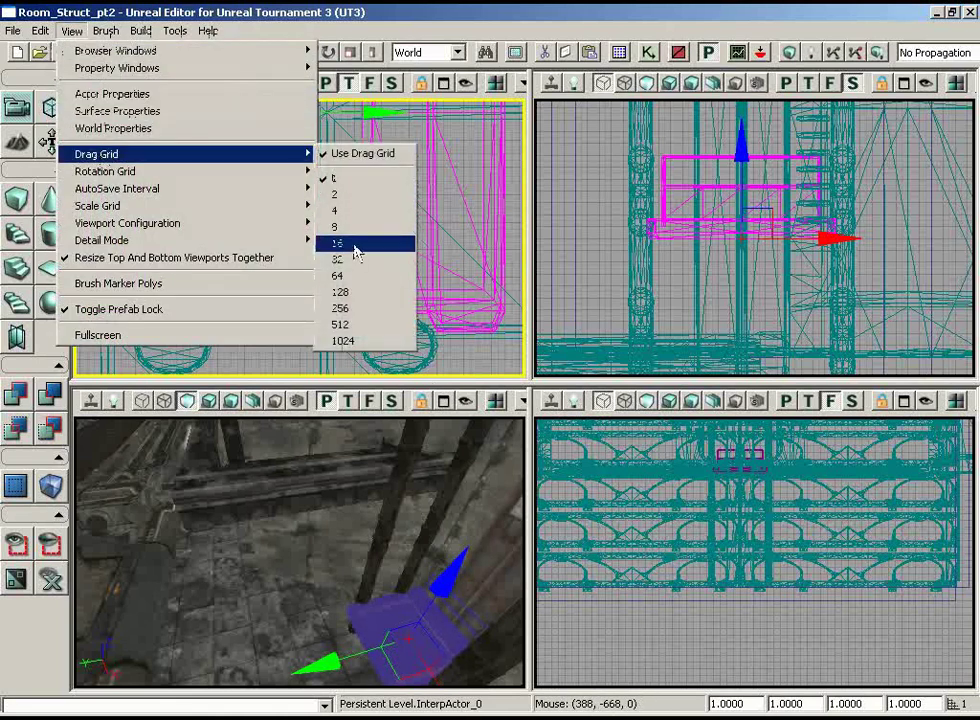
{"action": "left_click", "coordinate": [353, 246]}
{"action": "mouse_move", "coordinate": [738, 250]}
{"action": "right_mouse_down"}
{"action": "mouse_move", "coordinate": [737, 345]}
{"action": "mouse_move", "coordinate": [733, 270]}
{"action": "right_mouse_up"}
{"action": "left_click_drag", "start_coordinate": [733, 251], "coordinate": [722, 96]}
Add the quarter-circle floor mesh to the platform selection and show only these two actors
{"action": "right_click_drag", "start_coordinate": [689, 634], "coordinate": [880, 645]}
{"action": "right_click_drag", "start_coordinate": [634, 305], "coordinate": [618, 231]}
{"action": "right_click_drag", "start_coordinate": [390, 237], "coordinate": [494, 150]}
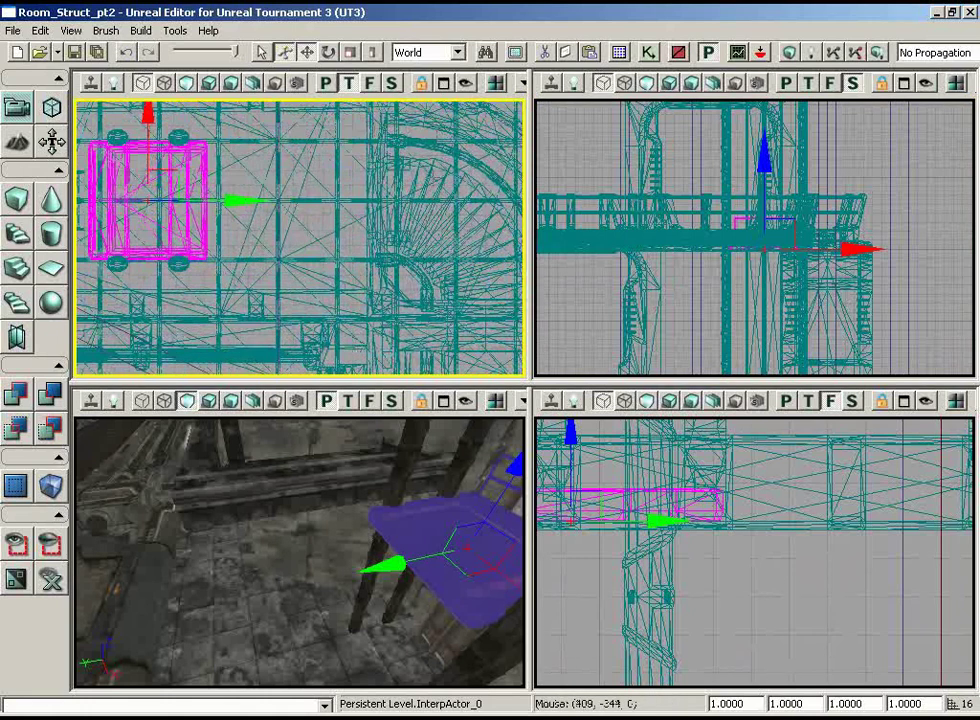
{"action": "left_click", "coordinate": [430, 163], "text": "ctrl"}
{"action": "right_click_drag", "start_coordinate": [430, 163], "coordinate": [428, 143]}
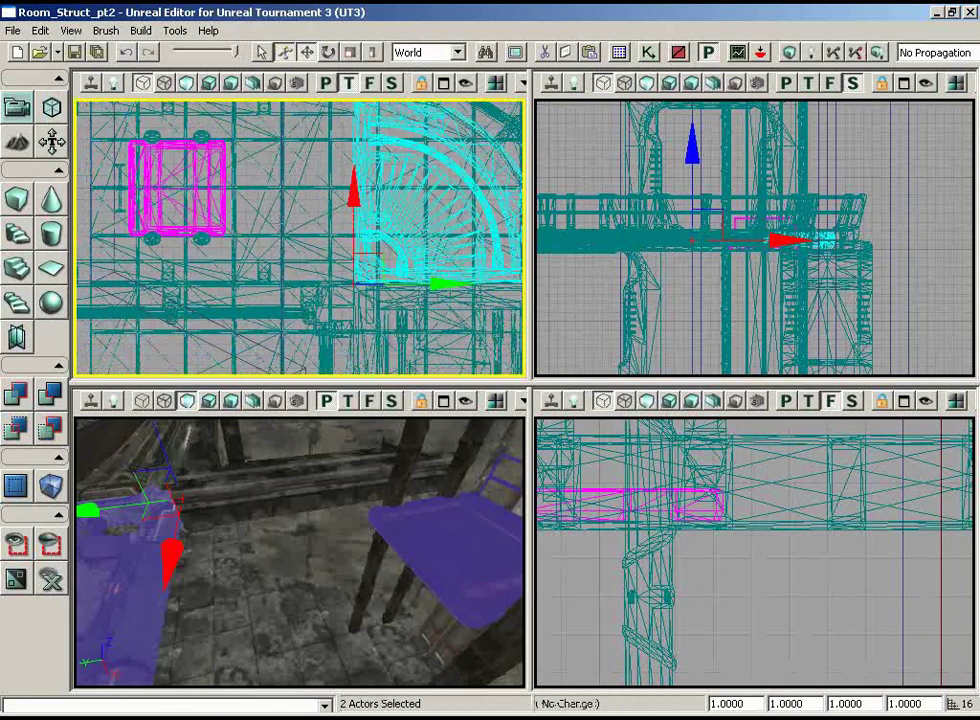
{"action": "left_click", "coordinate": [14, 545]}
{"action": "mouse_move", "coordinate": [742, 337]}
{"action": "right_mouse_down"}
{"action": "mouse_move", "coordinate": [730, 336]}
{"action": "mouse_move", "coordinate": [736, 376]}
{"action": "mouse_move", "coordinate": [737, 345]}
{"action": "mouse_move", "coordinate": [754, 354]}
{"action": "right_mouse_up"}
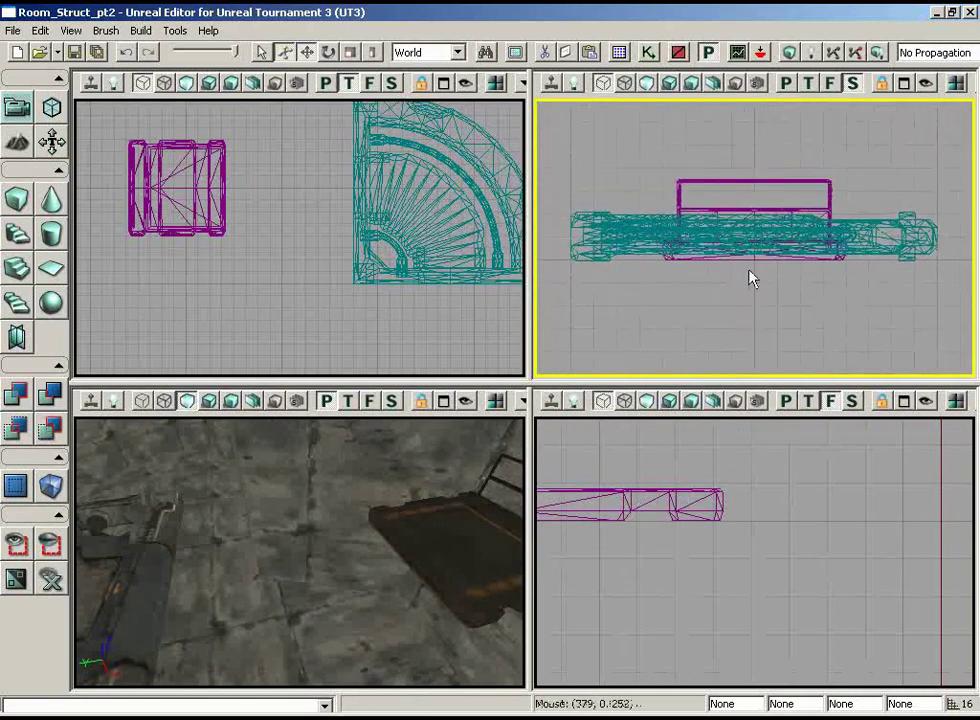